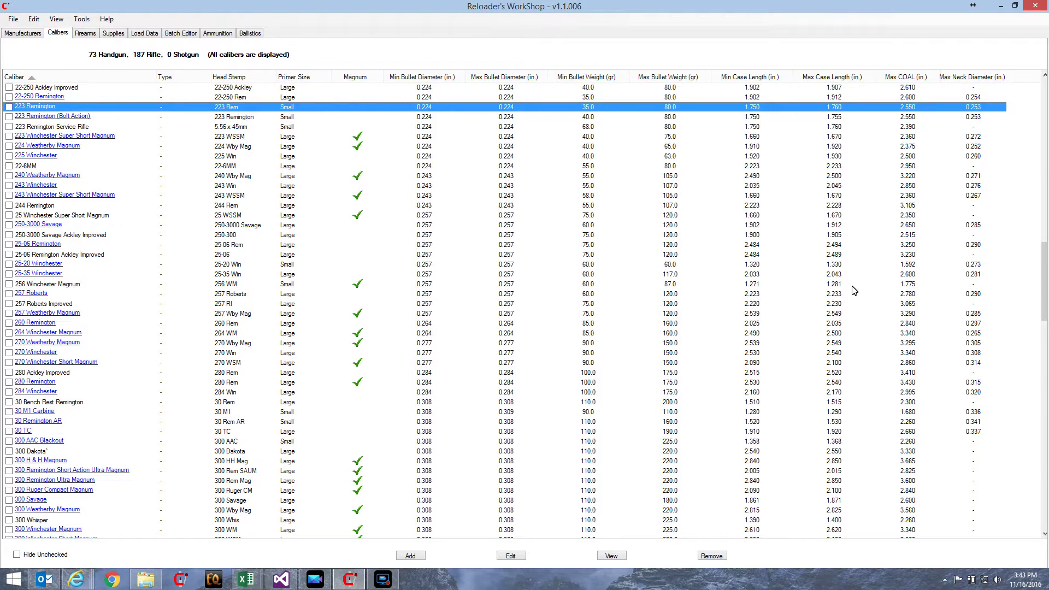
Look over the supplies and manufacturers lists and return to the calibers list.
left_click(114, 33)
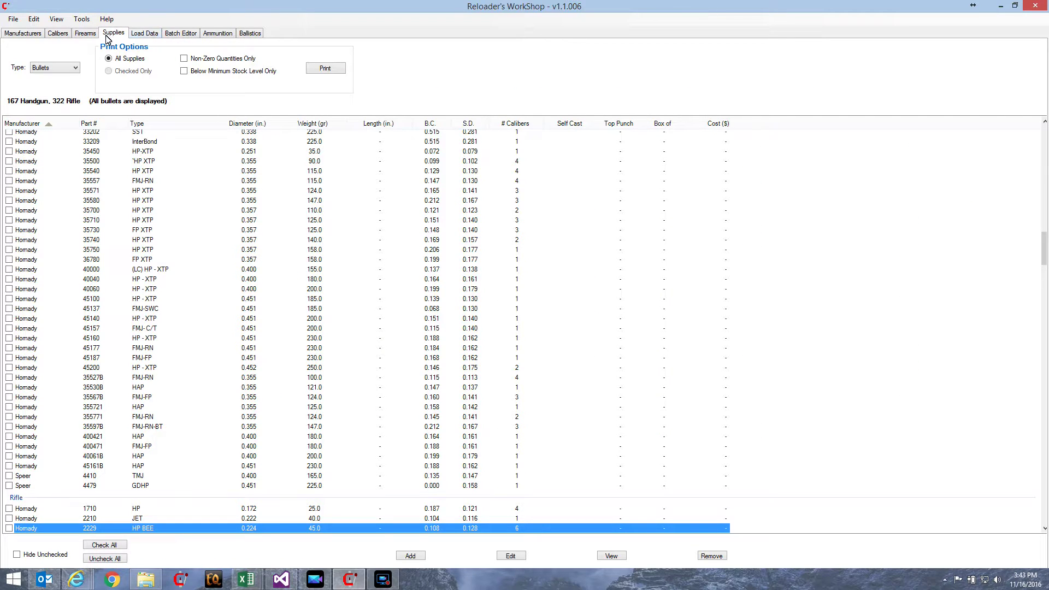
left_click(34, 38)
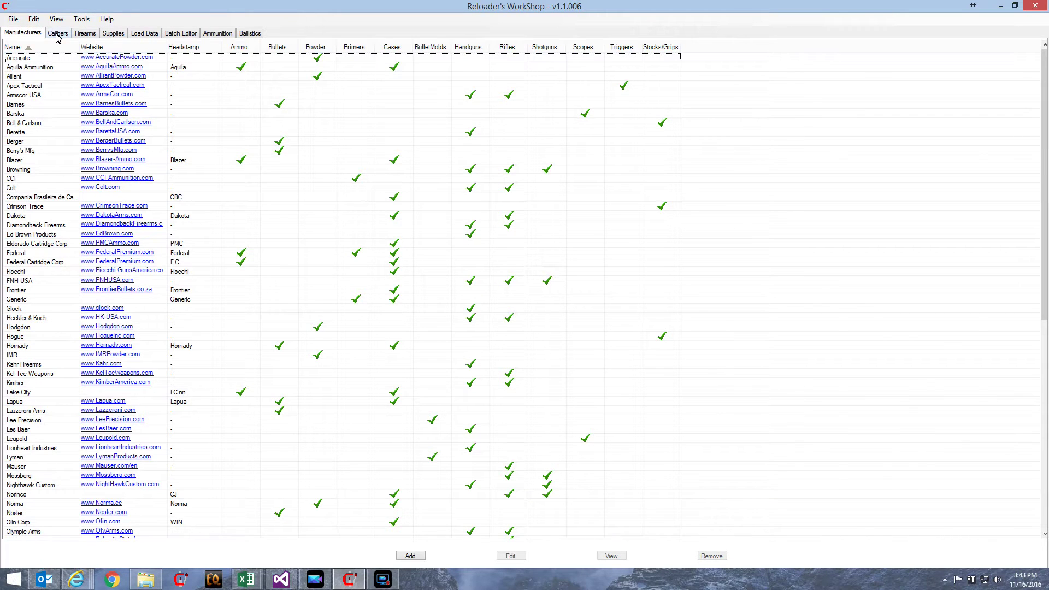
left_click(58, 34)
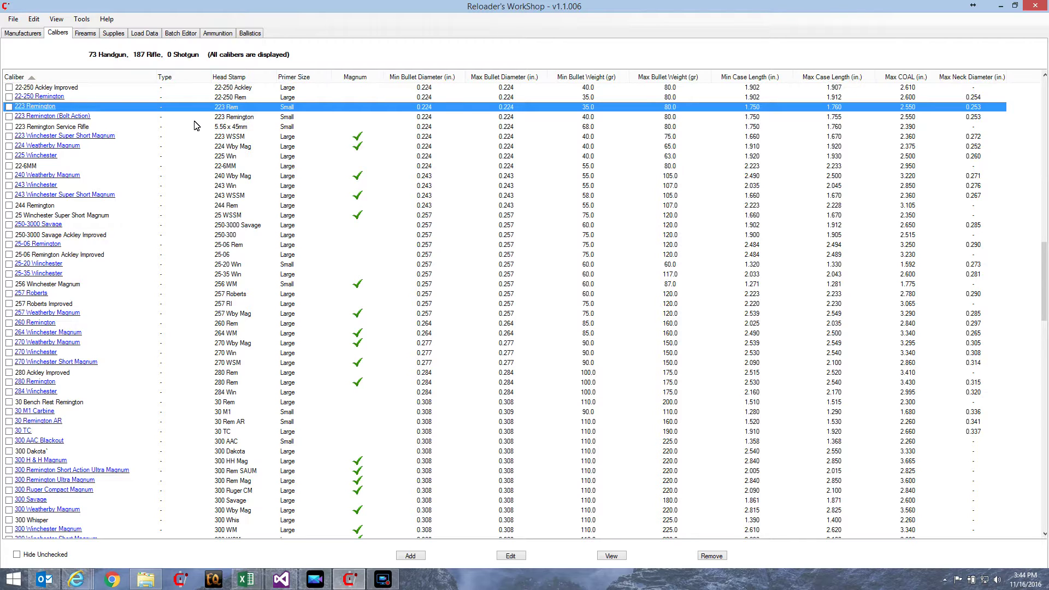
Start a data export, look at the XML file type option and keep Comma Delimited Text File (*.csv) as the type.
left_click(12, 22)
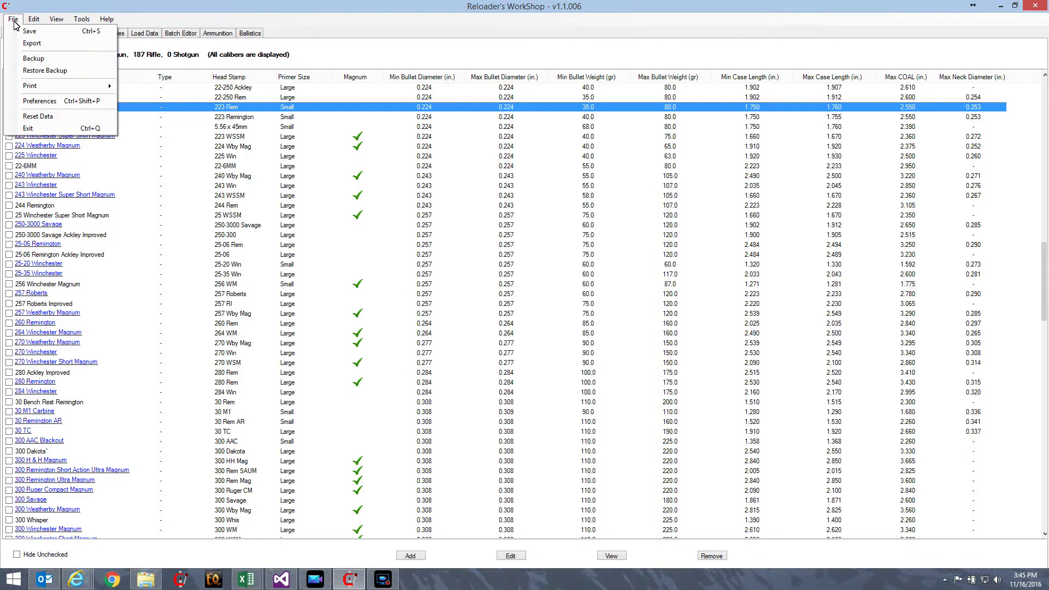
left_click(32, 43)
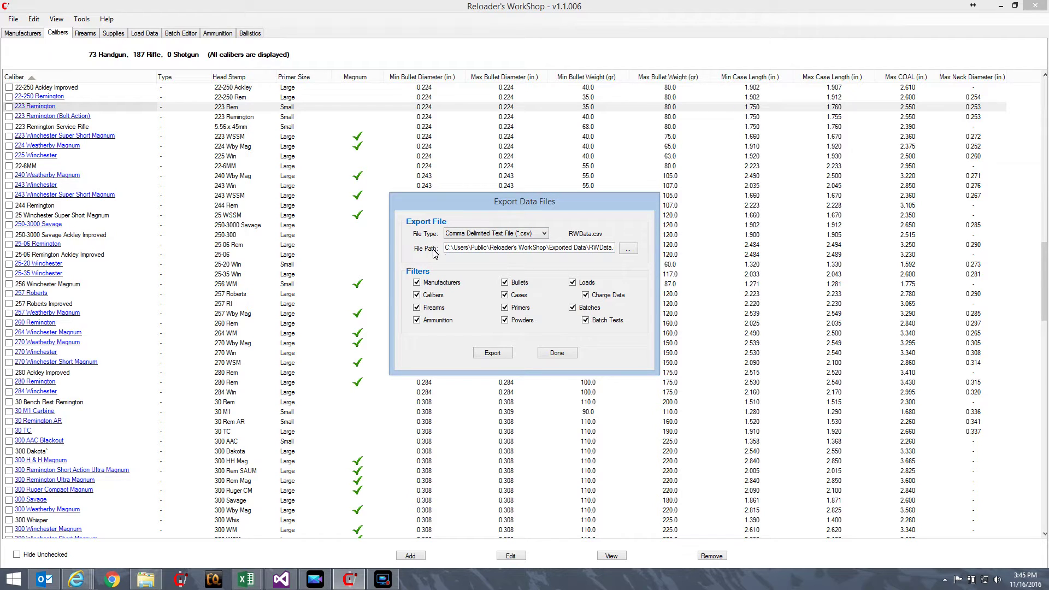
left_click(464, 235)
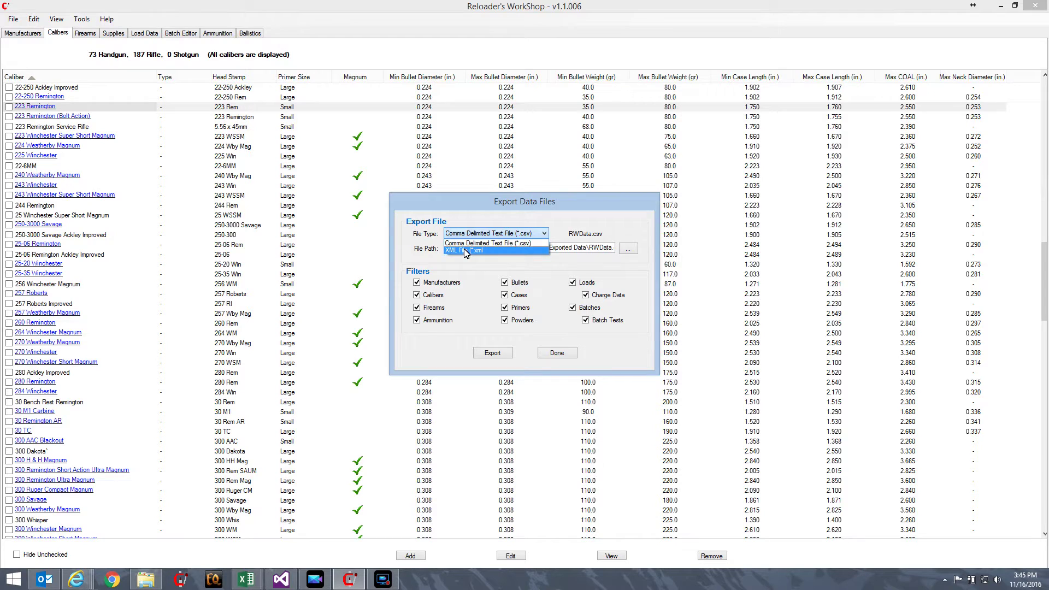
left_click(467, 251)
left_click(478, 233)
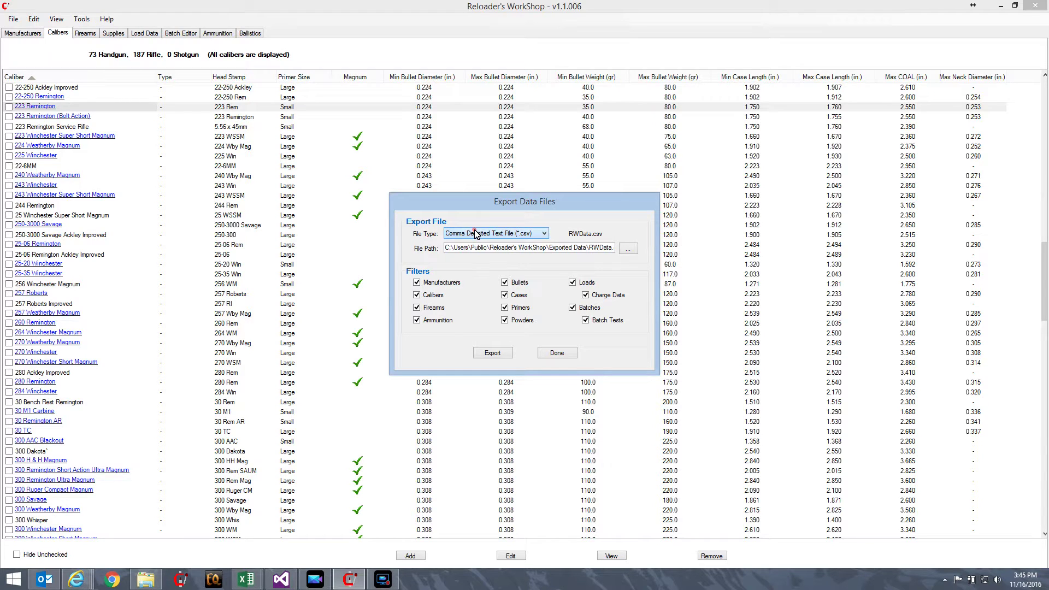
left_click(475, 243)
Check the export file location without changing it, and export all data categories to RWData.csv.
left_click(629, 251)
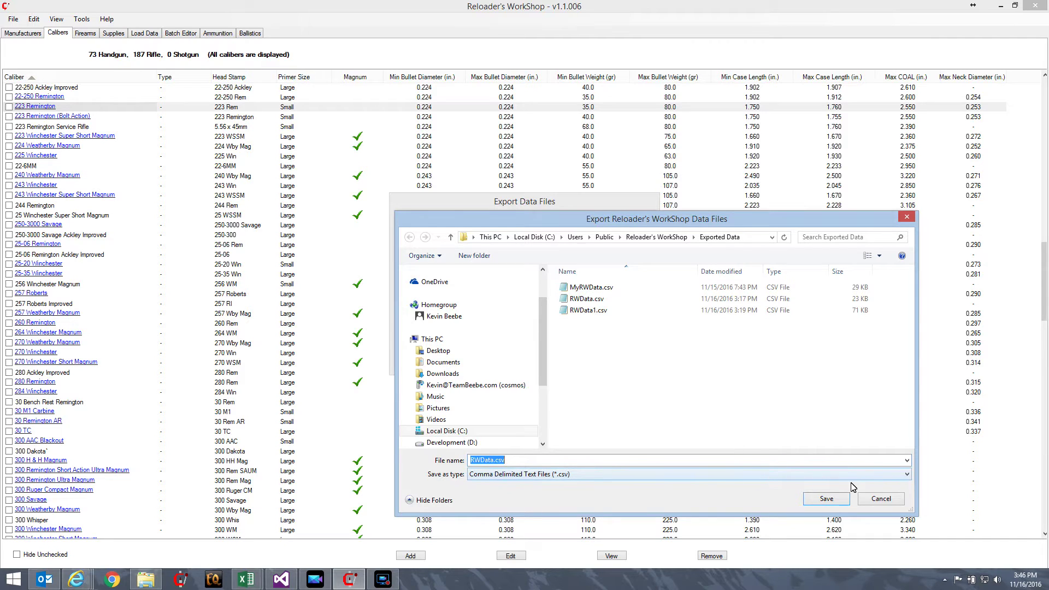
left_click(880, 499)
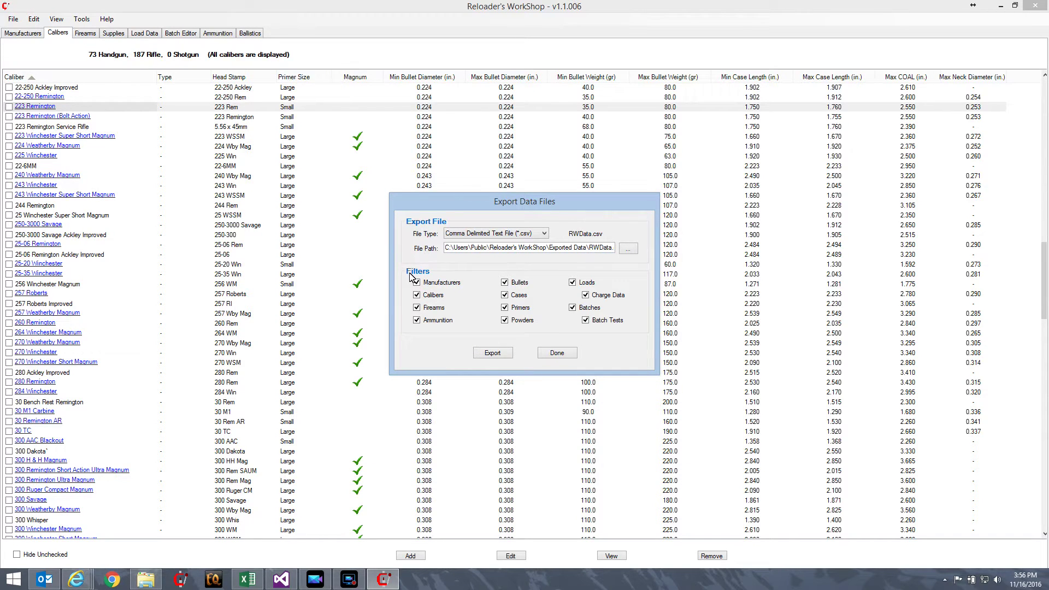
left_click(497, 360)
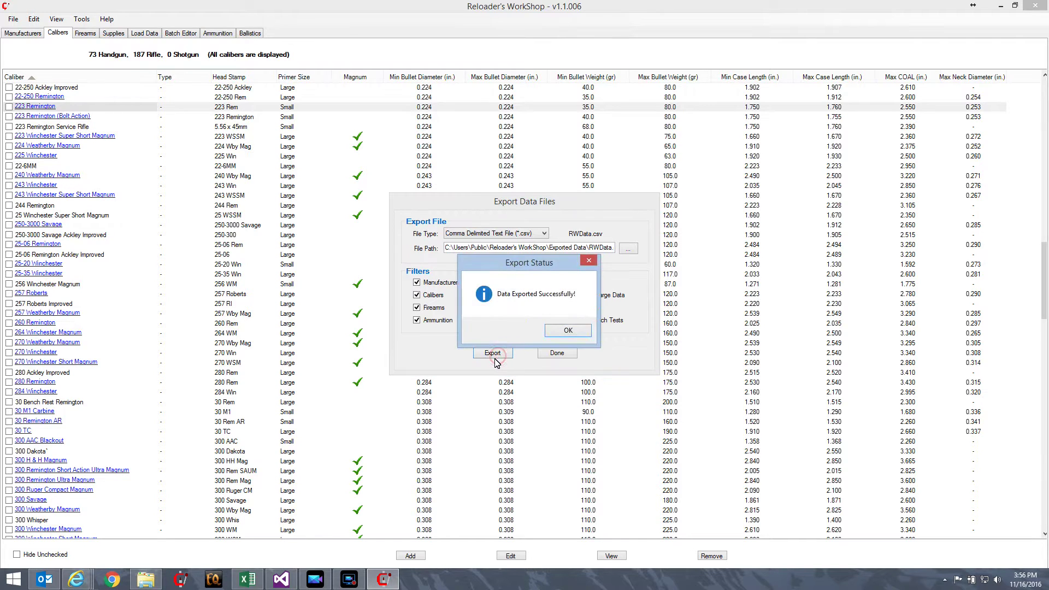
left_click(560, 334)
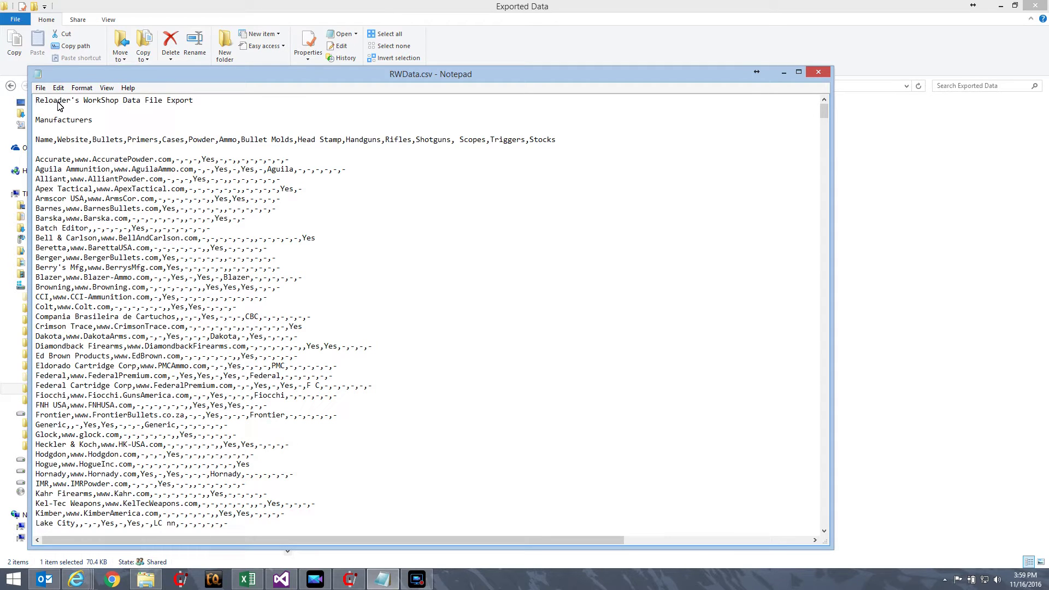
Examine the exported RWData.csv in Notepad, from the manufacturers section through calibers, firearms, ammunition and bullets.
left_click(191, 105)
scroll(198, 290, "down", 20)
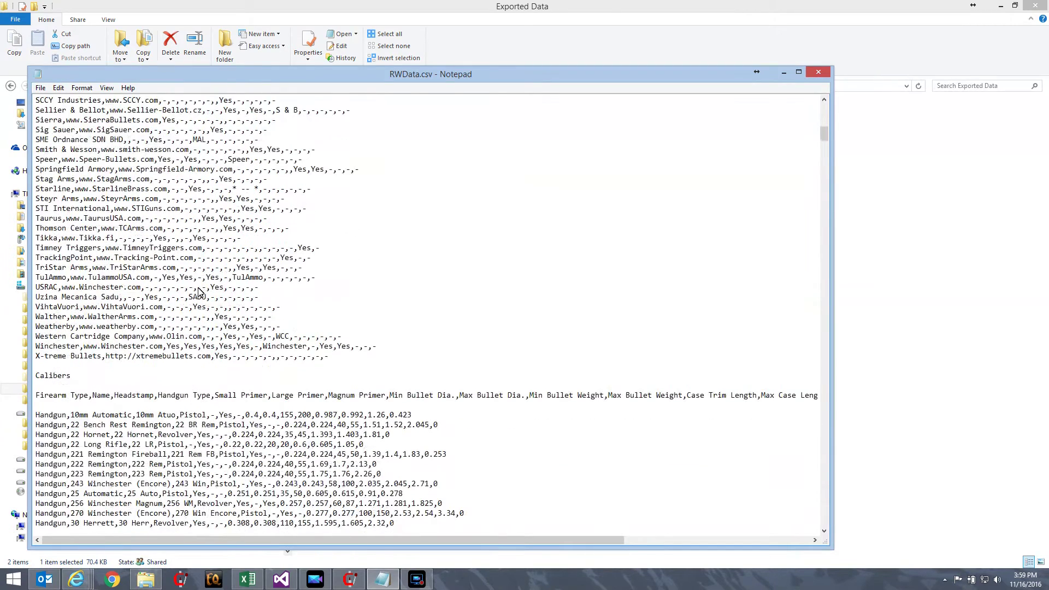
scroll(199, 291, "down", 6)
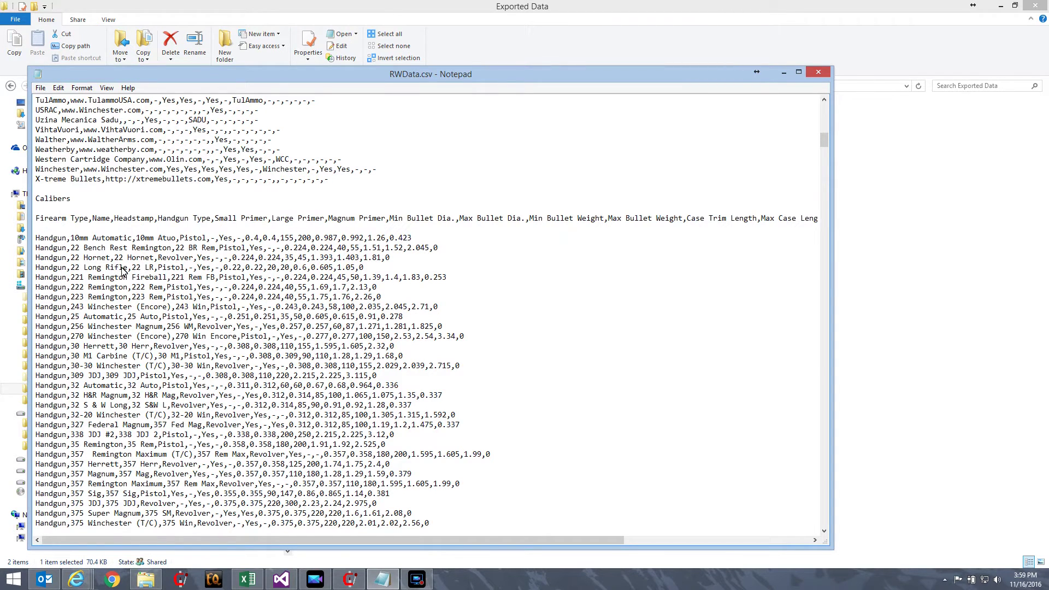
scroll(131, 276, "down", 13)
scroll(144, 281, "down", 20)
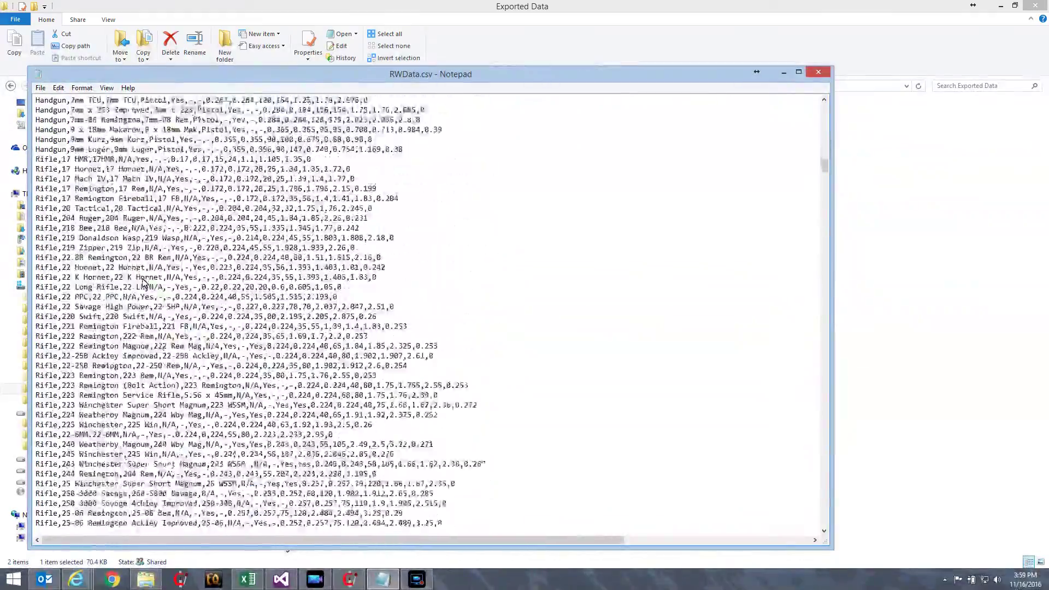
scroll(146, 285, "down", 20)
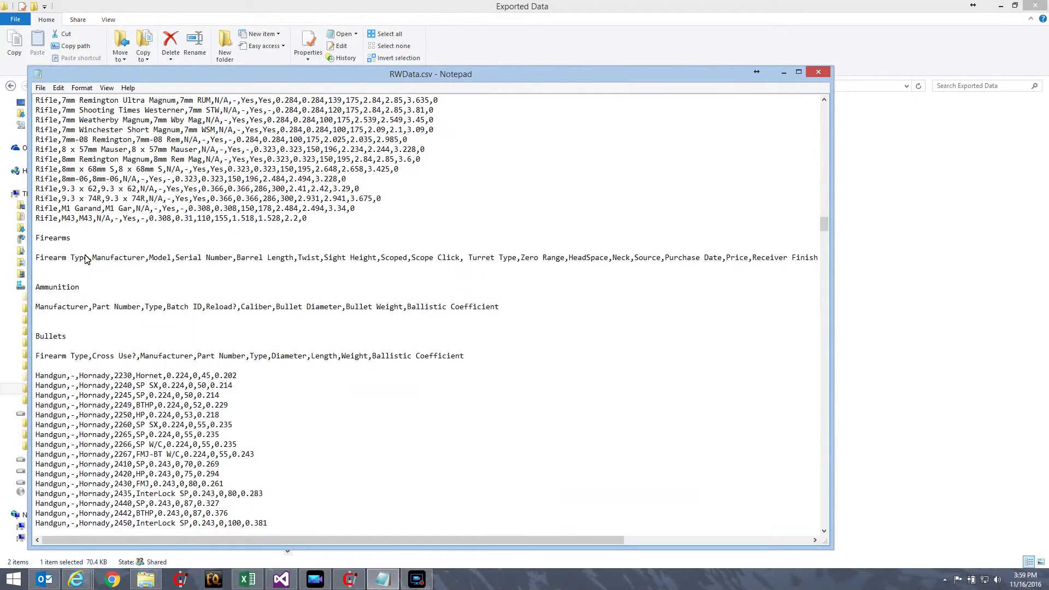
scroll(83, 336, "down", 4)
scroll(83, 336, "down", 20)
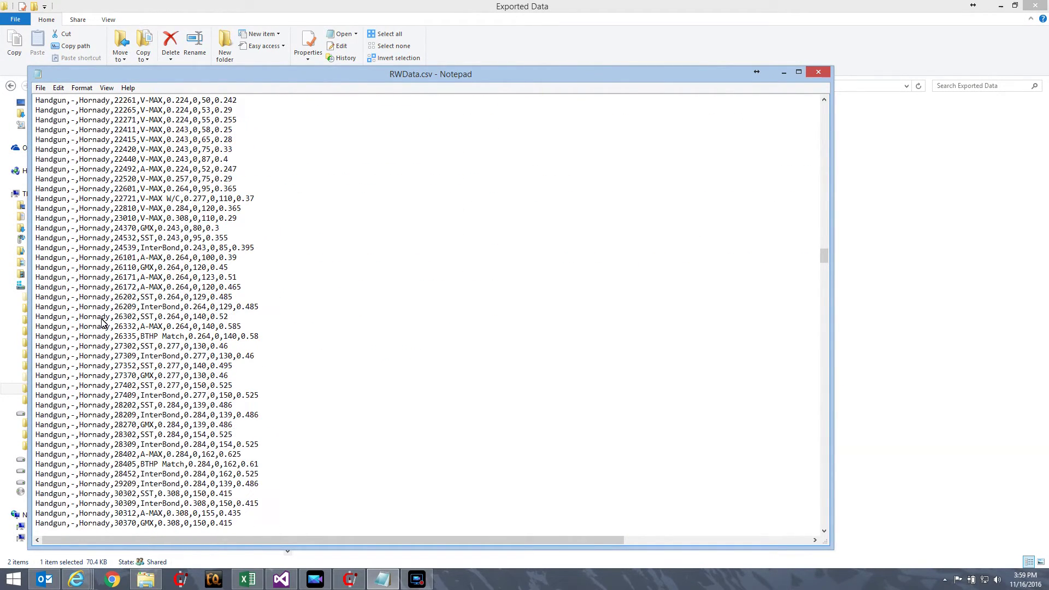
scroll(101, 322, "up", 20)
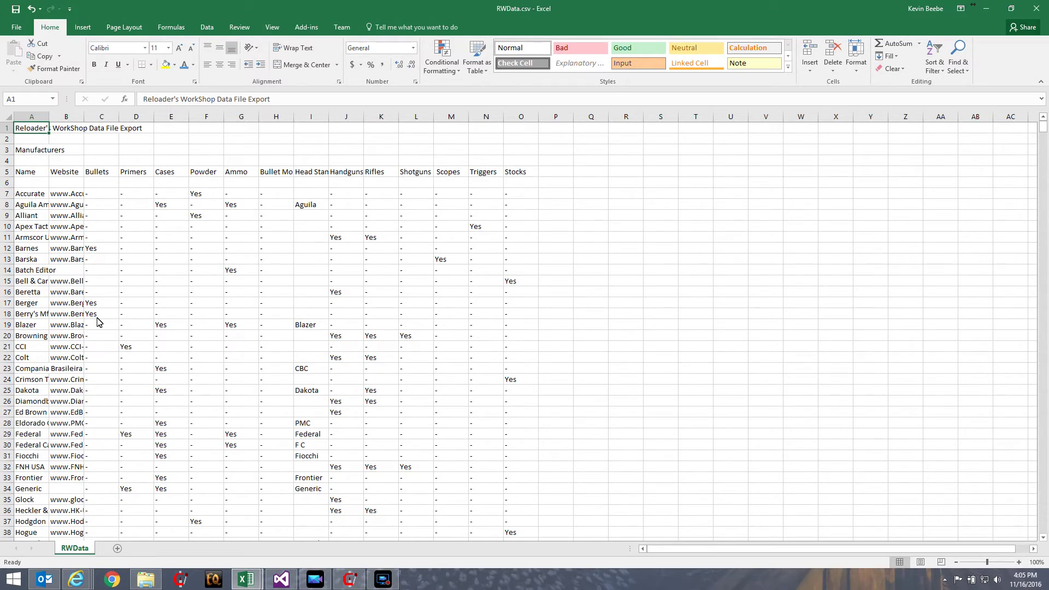
Switch to RWData.csv in Excel and review the Manufacturers and Calibers sections.
scroll(105, 321, "down", 20)
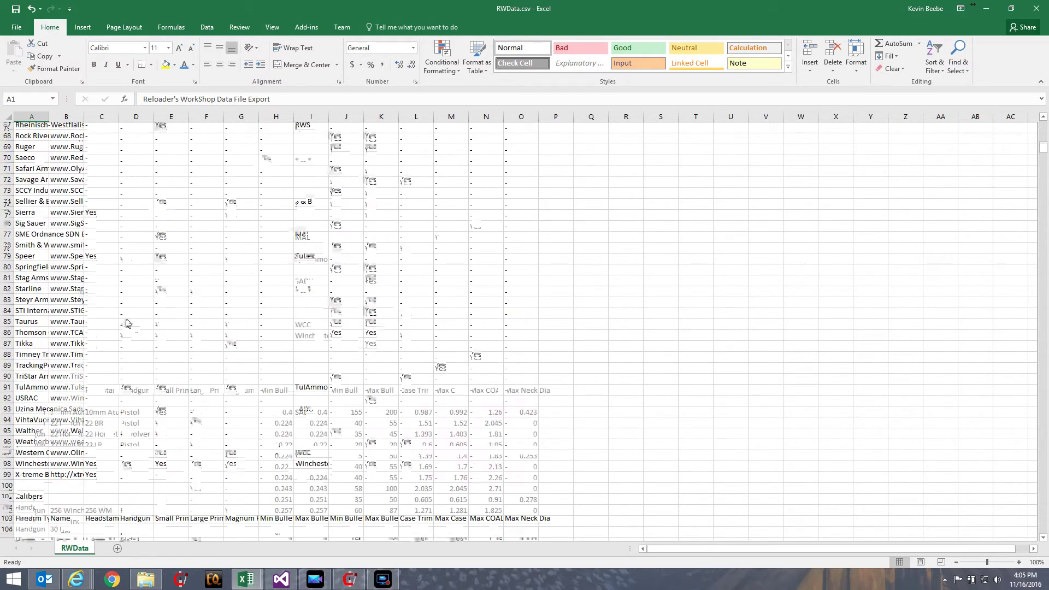
scroll(134, 327, "up", 4)
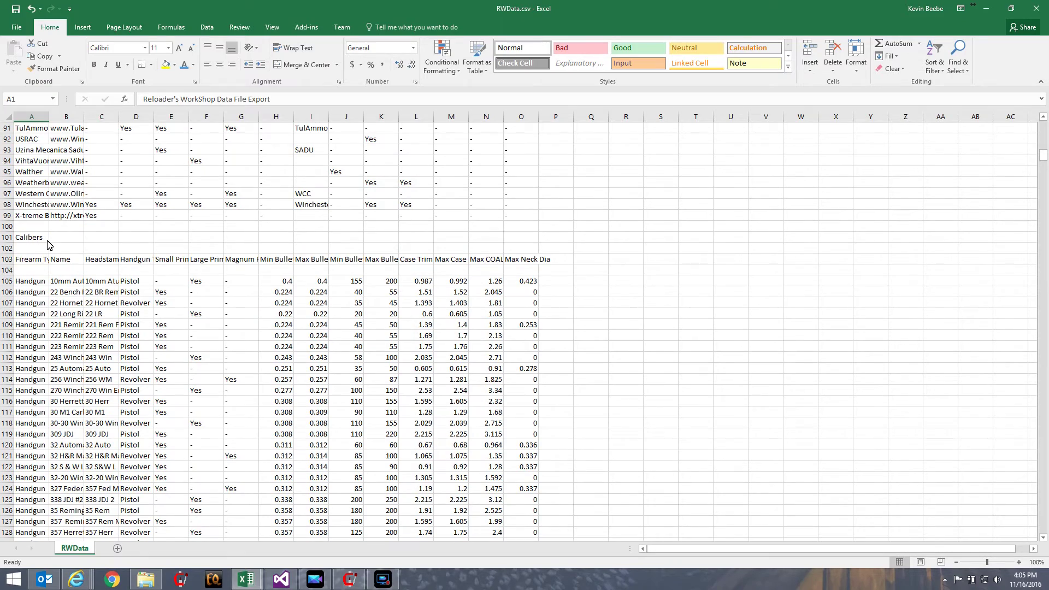
scroll(101, 295, "down", 3)
scroll(101, 289, "up", 20)
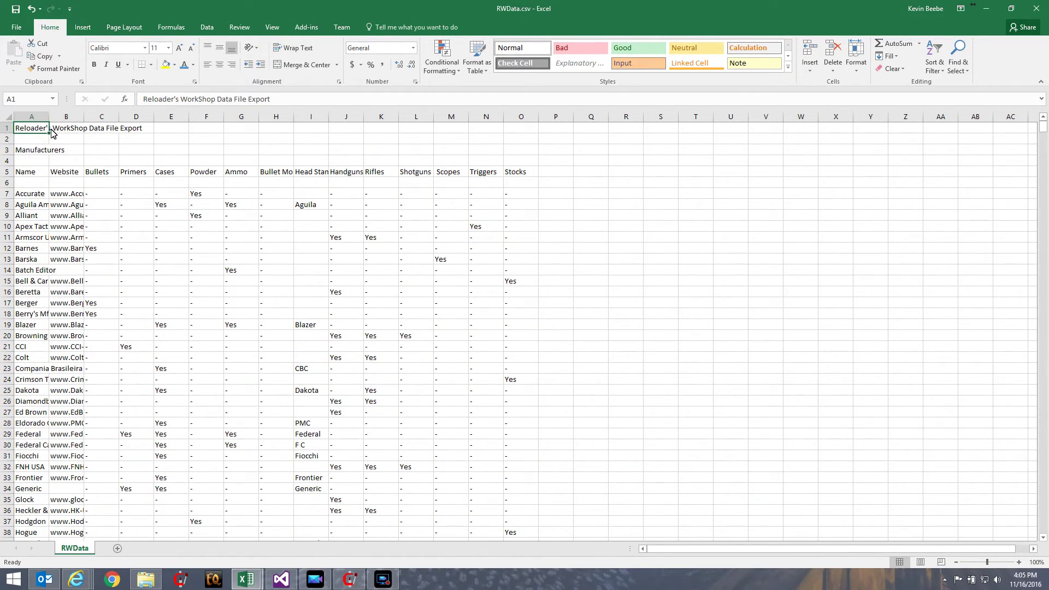
Widen the Name, Website, Bullet Molds and Head Stamp columns so their full text fits.
left_click_drag(51, 121, 285, 127)
left_click(201, 127)
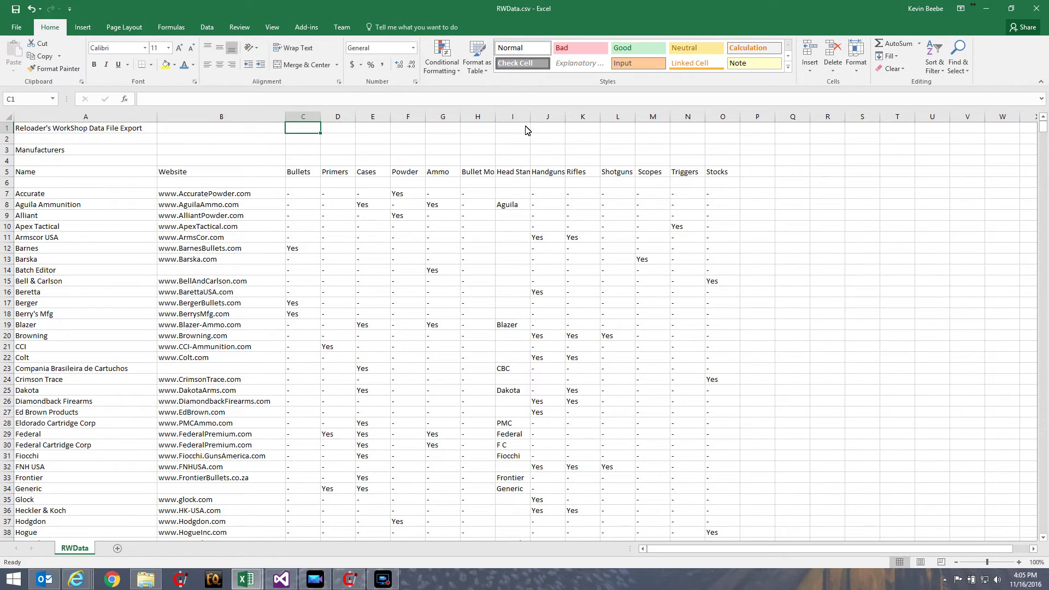
left_click_drag(496, 121, 592, 118)
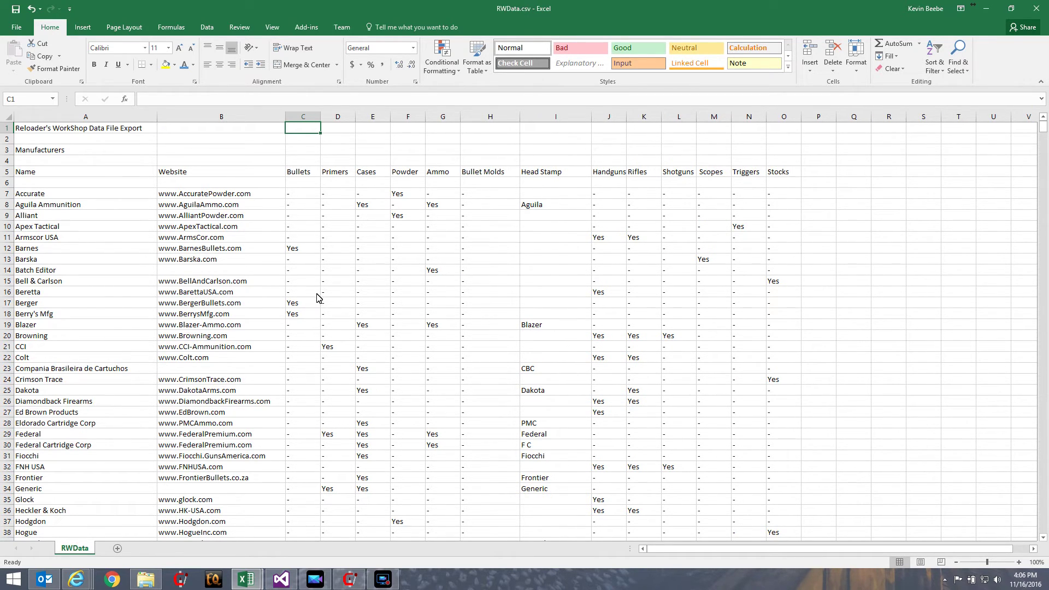
Review the caliber and bullet rows further down the RWData worksheet.
scroll(323, 300, "down", 20)
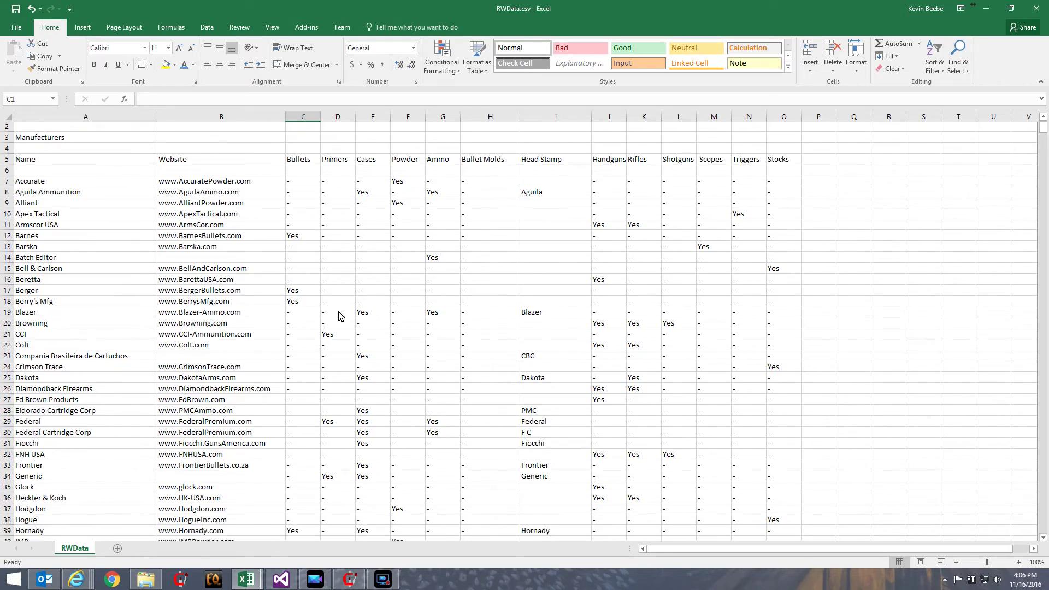
scroll(338, 315, "down", 20)
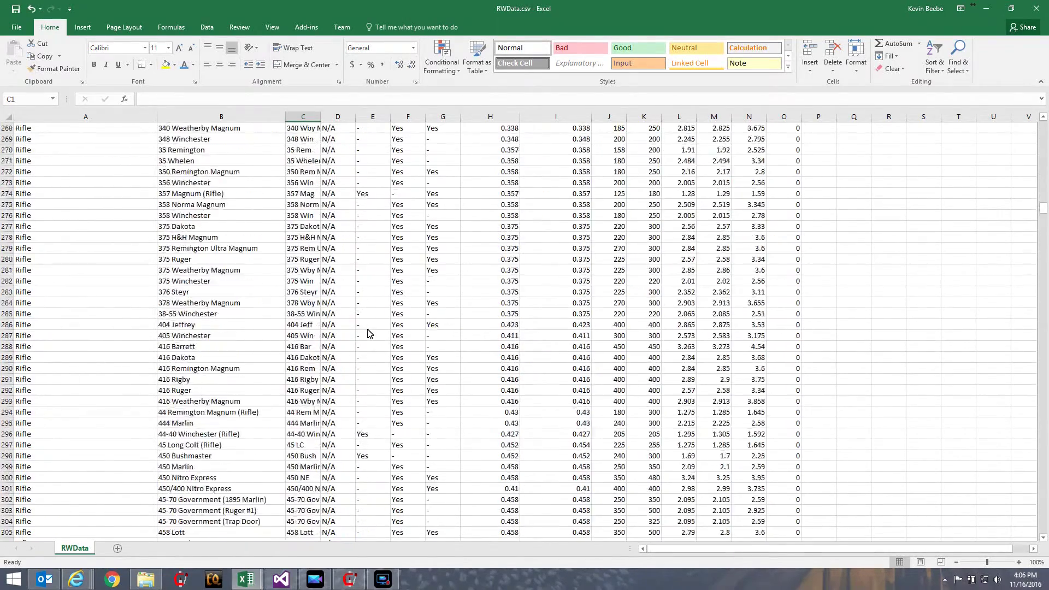
scroll(370, 335, "down", 6)
scroll(369, 334, "up", 20)
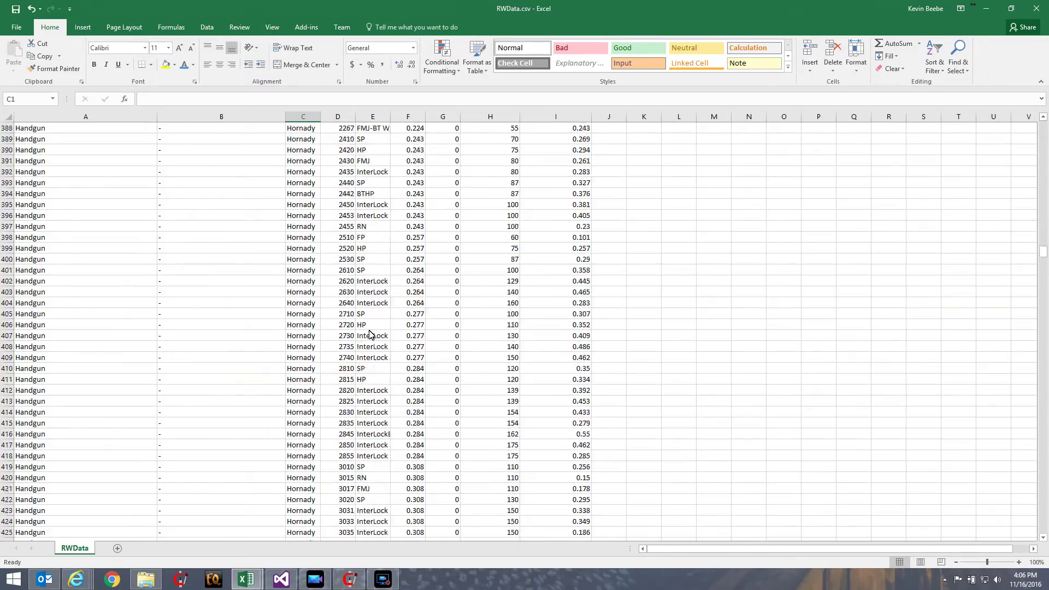
scroll(369, 334, "up", 20)
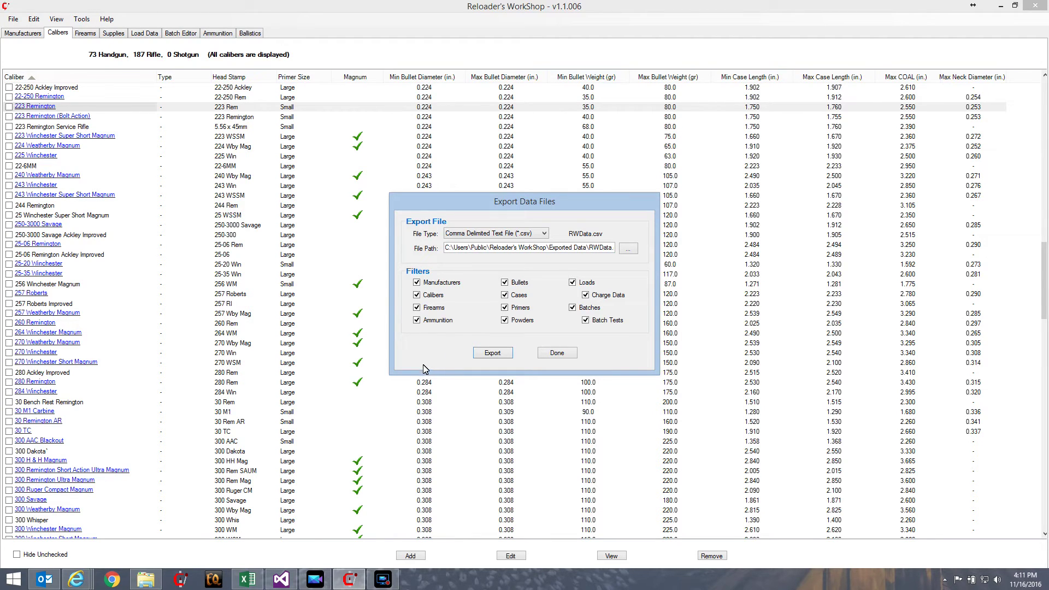
Back in Reloader's WorkShop, clear every export filter except Calibers and export the data to RWData.csv.
left_click(417, 283)
left_click(416, 308)
left_click(417, 320)
left_click(504, 320)
left_click(504, 308)
left_click(505, 282)
left_click(505, 295)
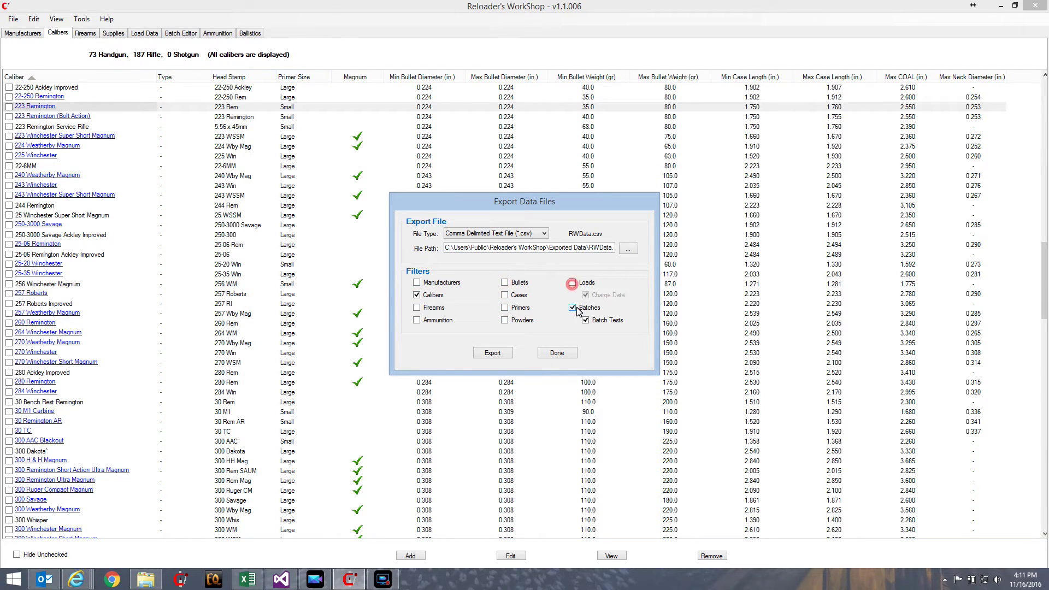
left_click(573, 308)
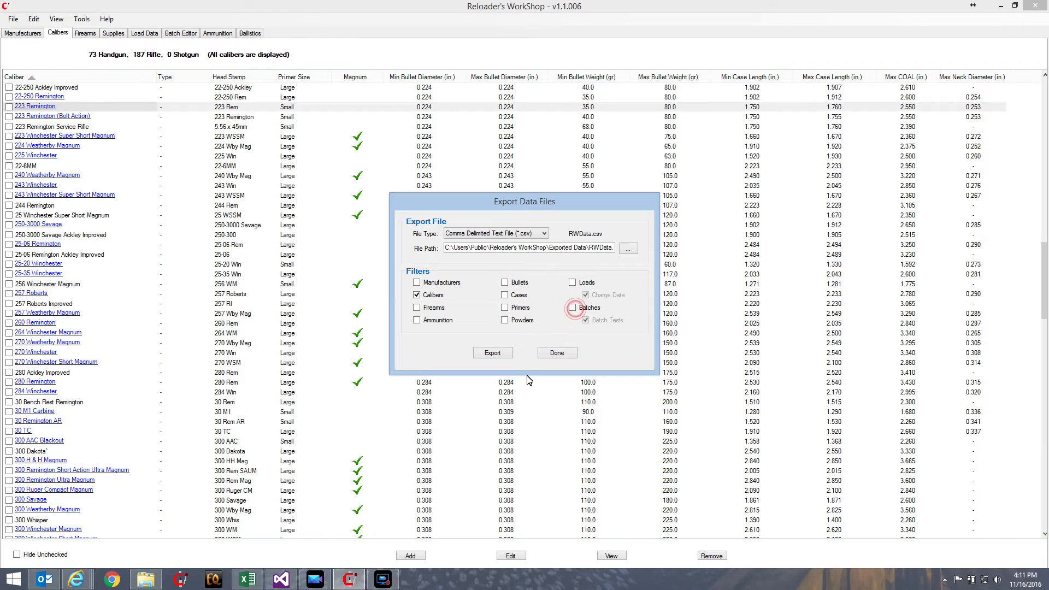
left_click(488, 354)
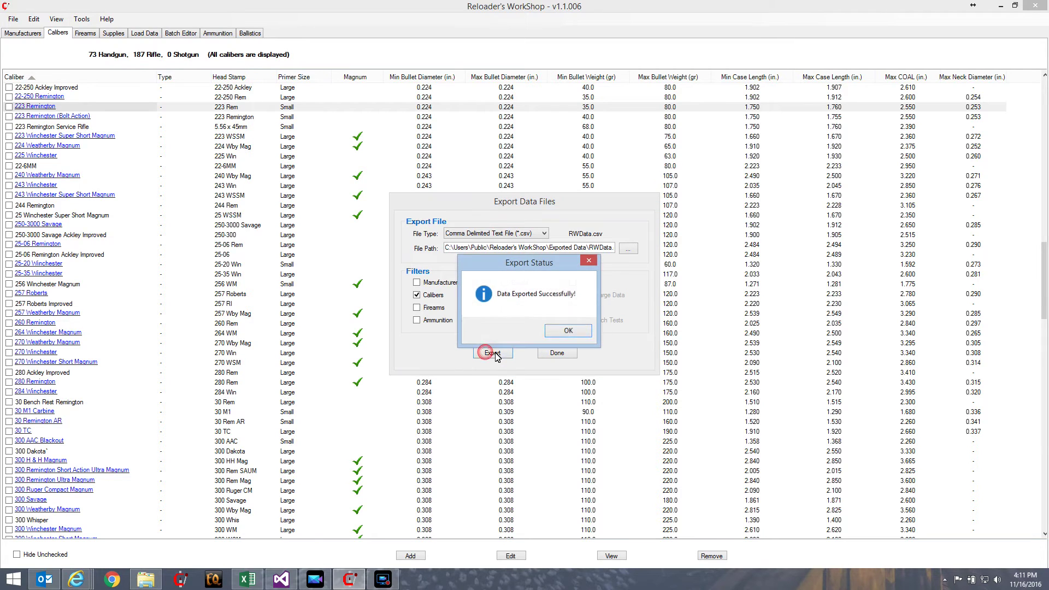
left_click(568, 331)
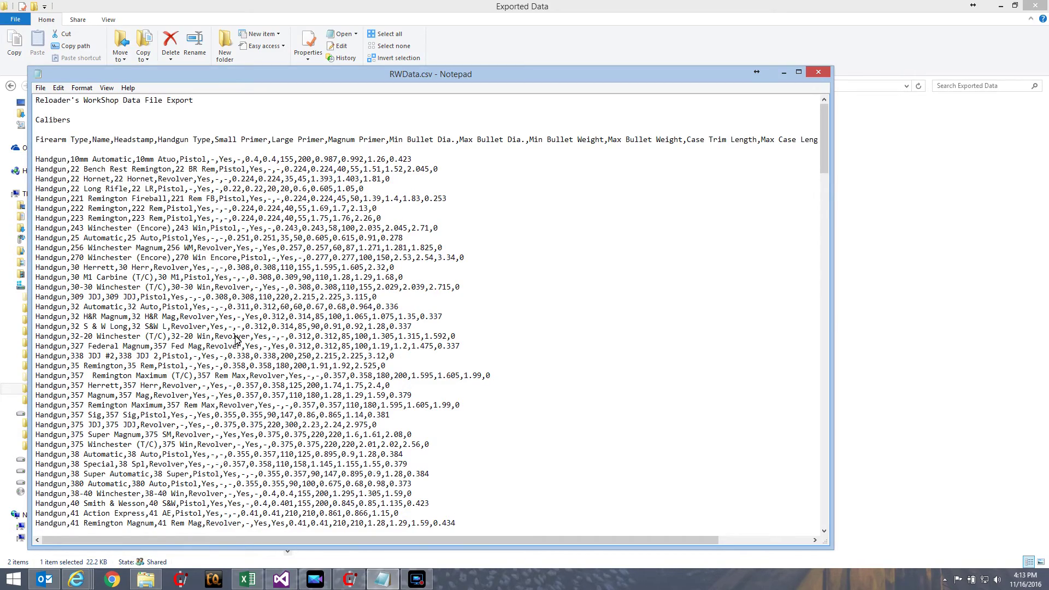
Examine the calibers-only RWData.csv export in Notepad.
scroll(236, 339, "down", 20)
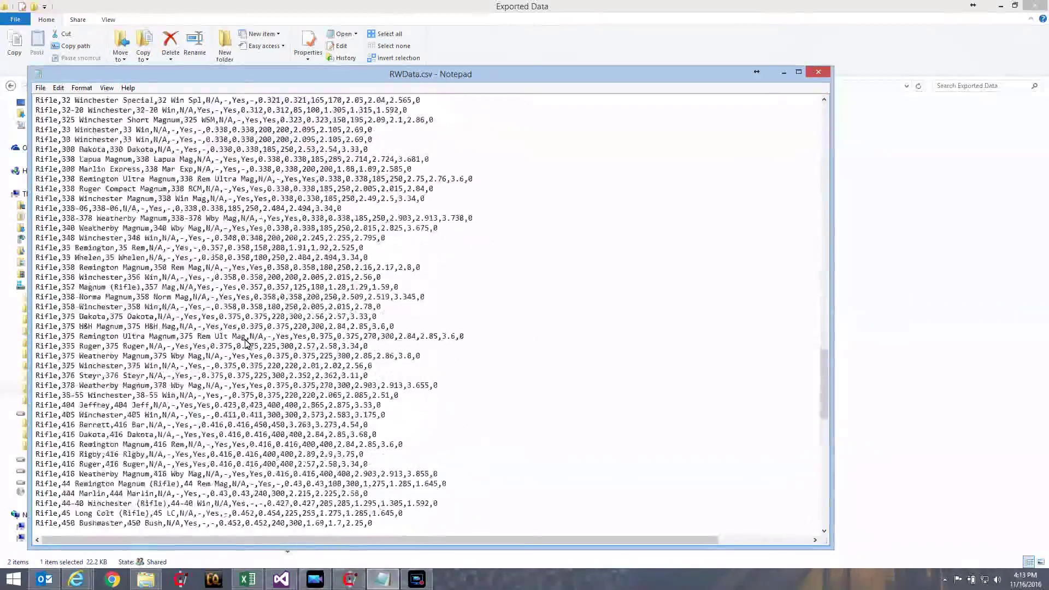
scroll(246, 343, "down", 8)
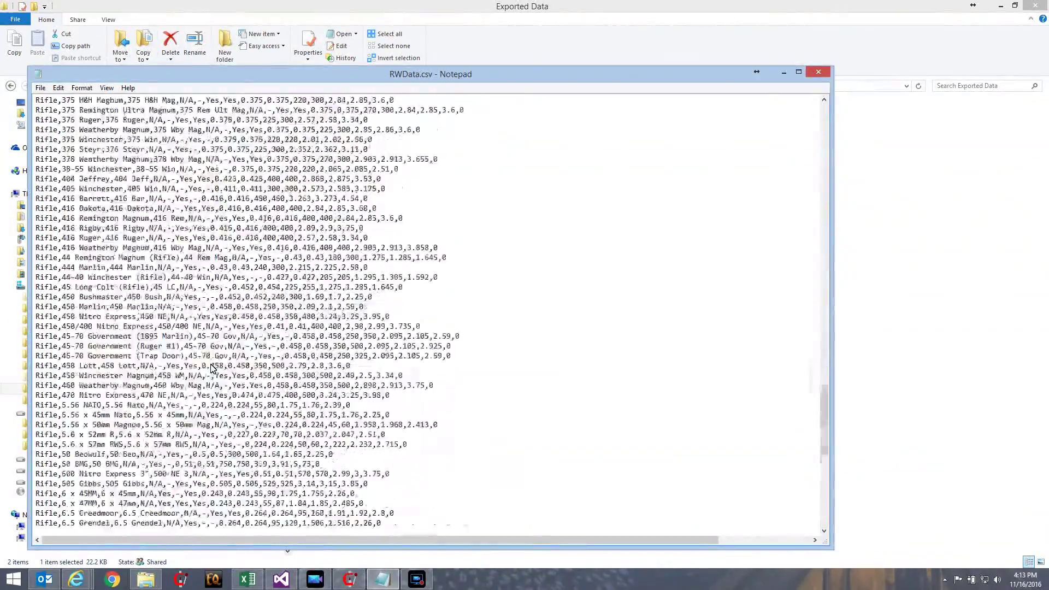
scroll(212, 368, "up", 20)
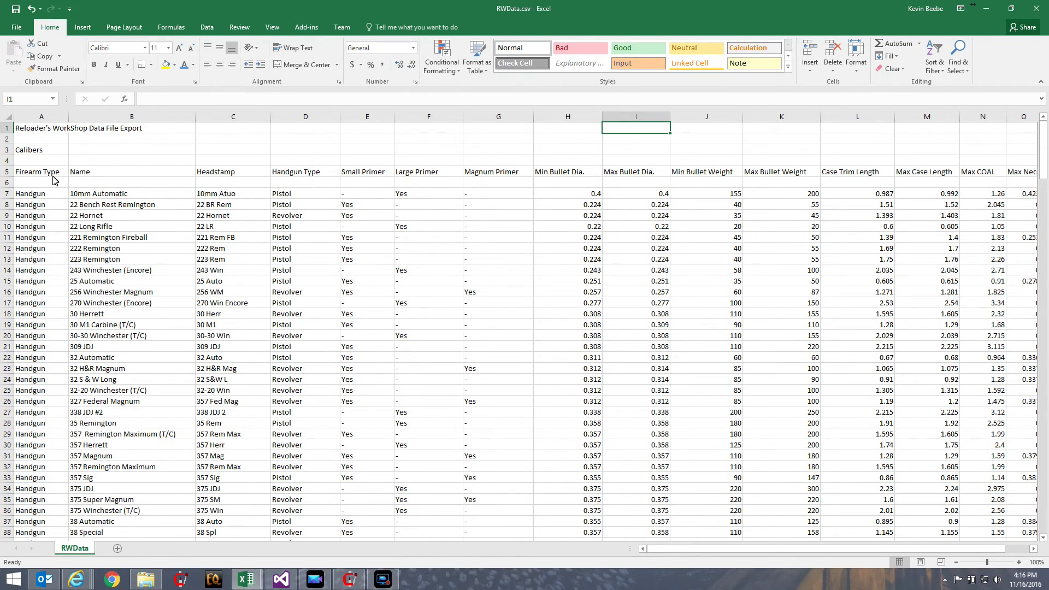
Switch to the calibers-only RWData.csv in Excel and review its handgun and rifle rows.
scroll(156, 304, "down", 11)
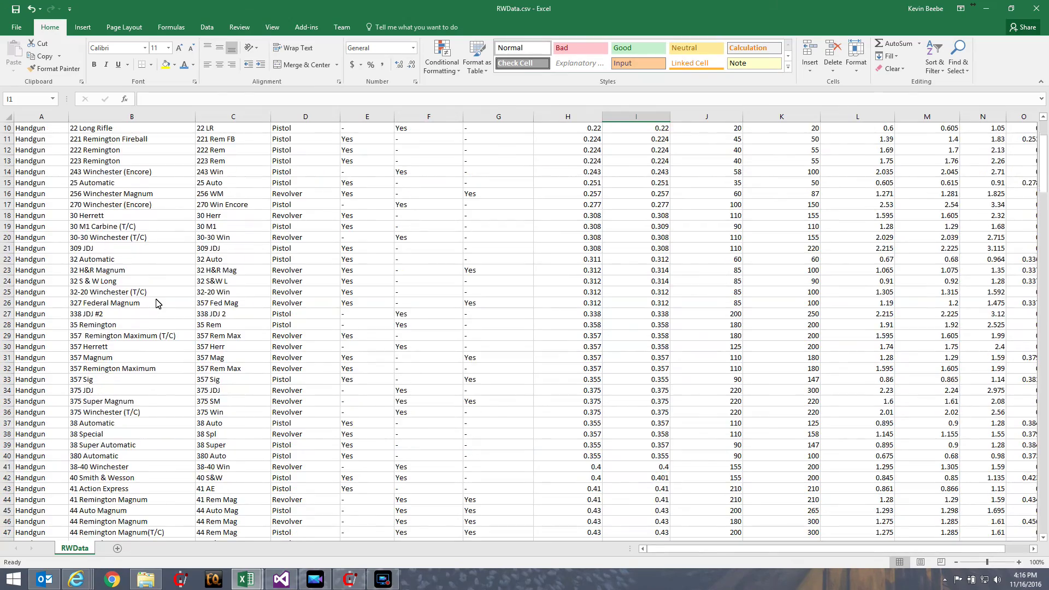
scroll(156, 307, "down", 4)
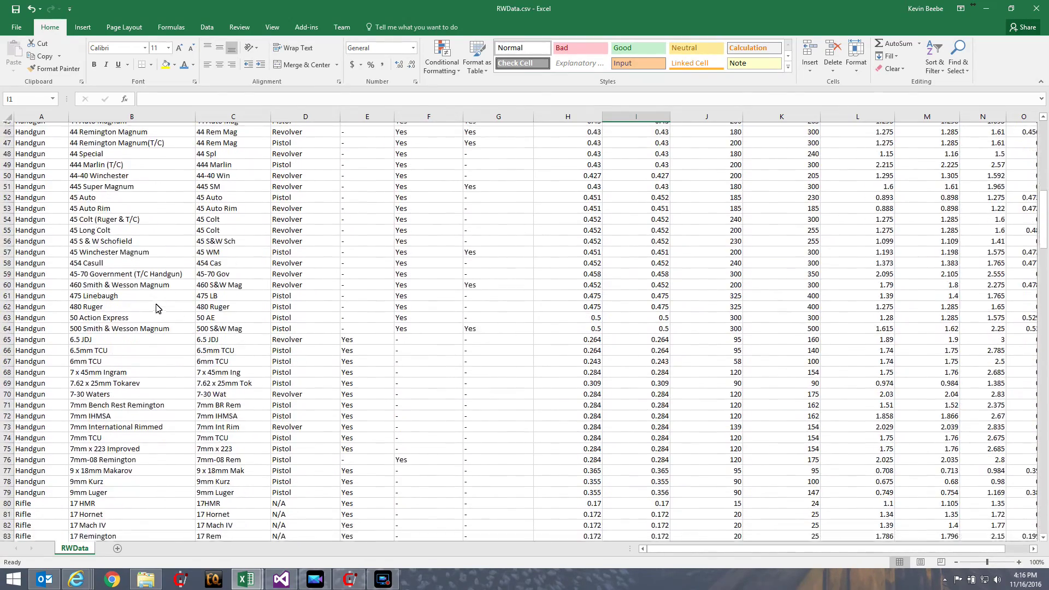
scroll(157, 308, "up", 15)
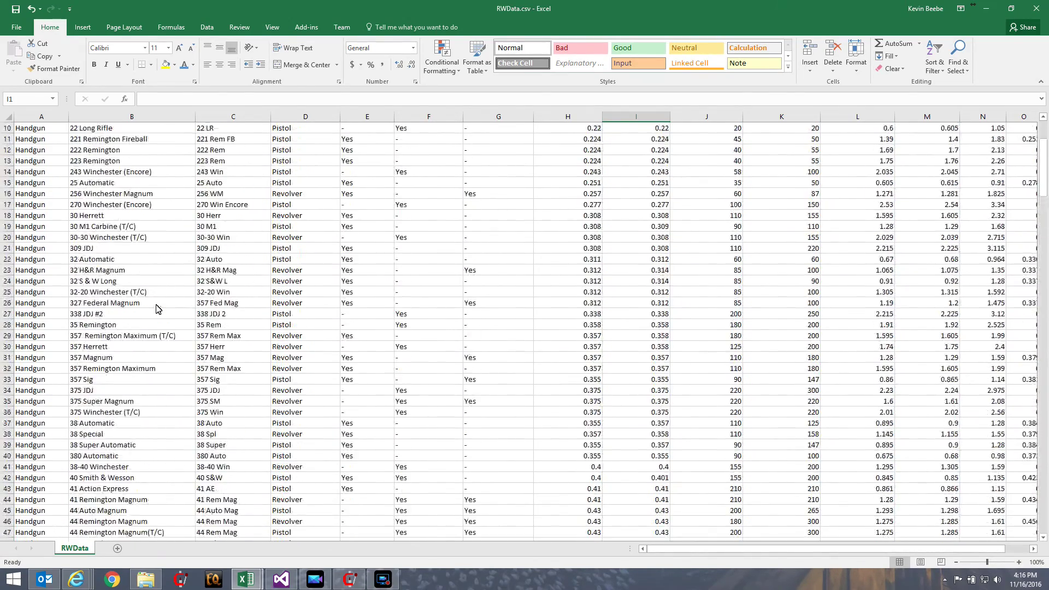